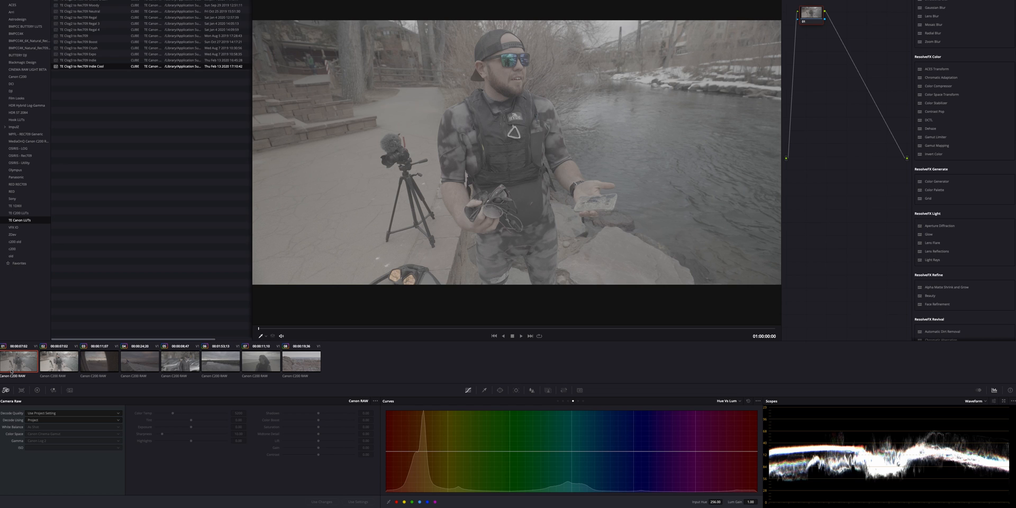
Show the first clip's metadata and set its Camera Raw decoding to use Clip
click(1011, 390)
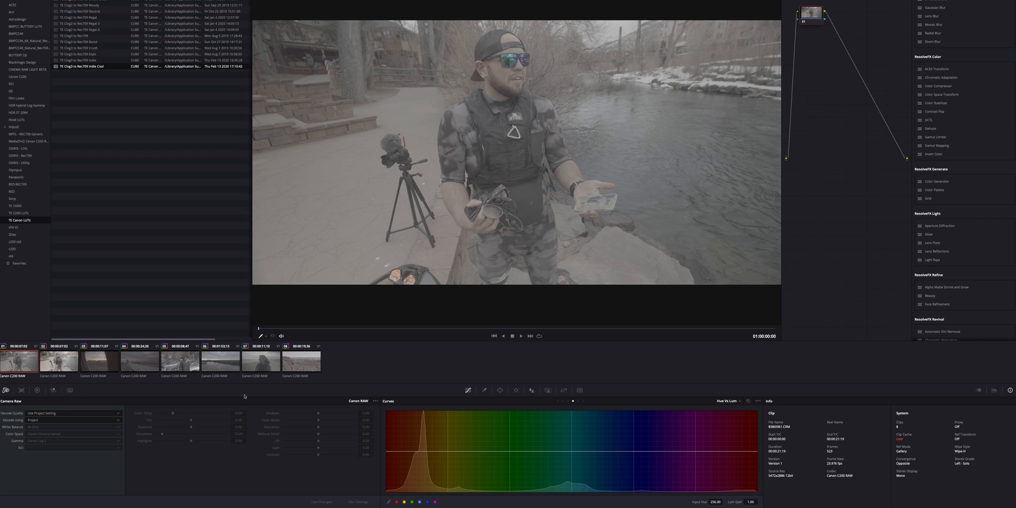
click(35, 421)
click(32, 445)
click(113, 427)
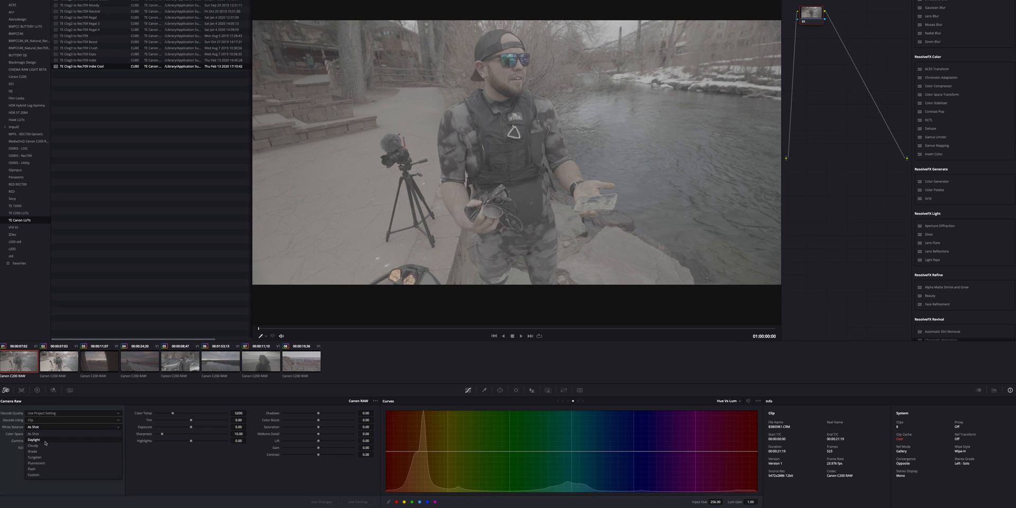
click(168, 459)
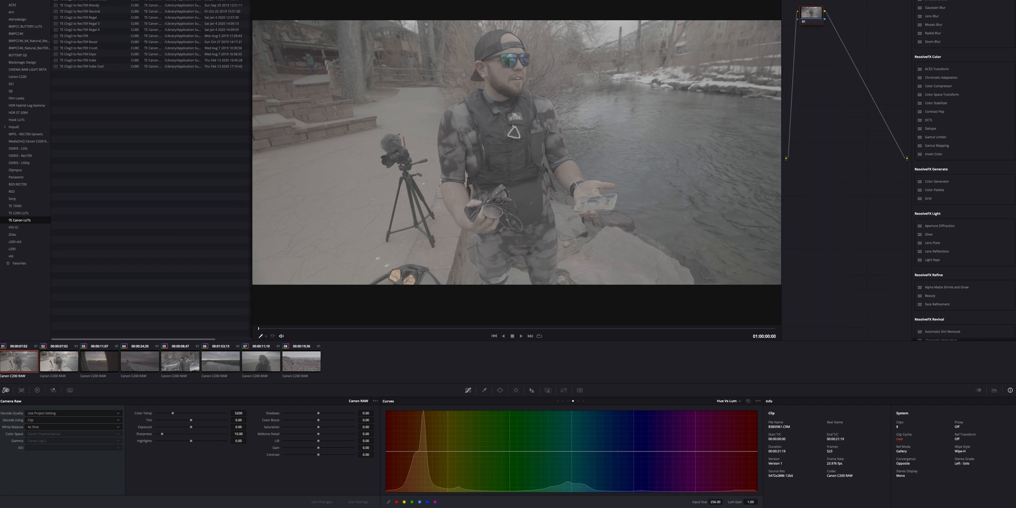
Undo the last grade changes on the first clip and bring back the waveform scope
key(super+z)
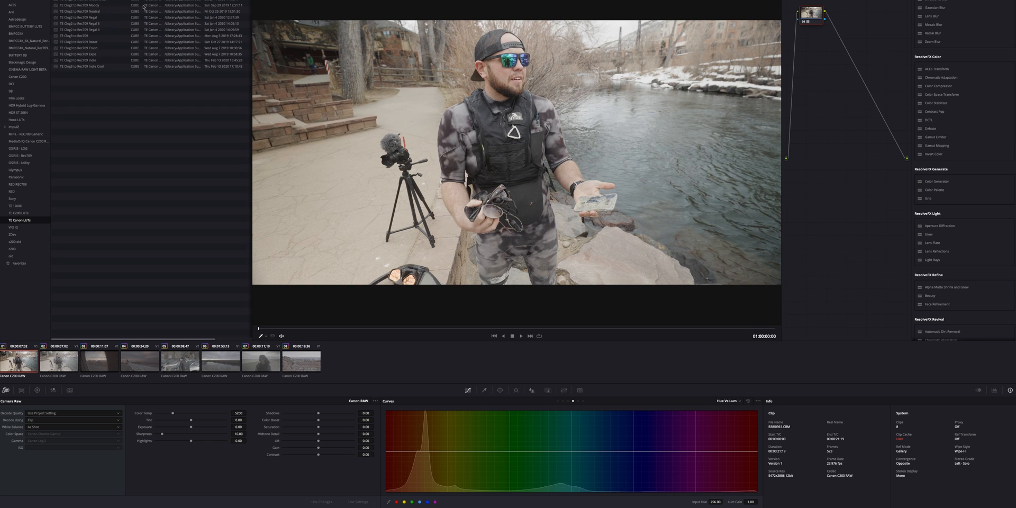
click(995, 391)
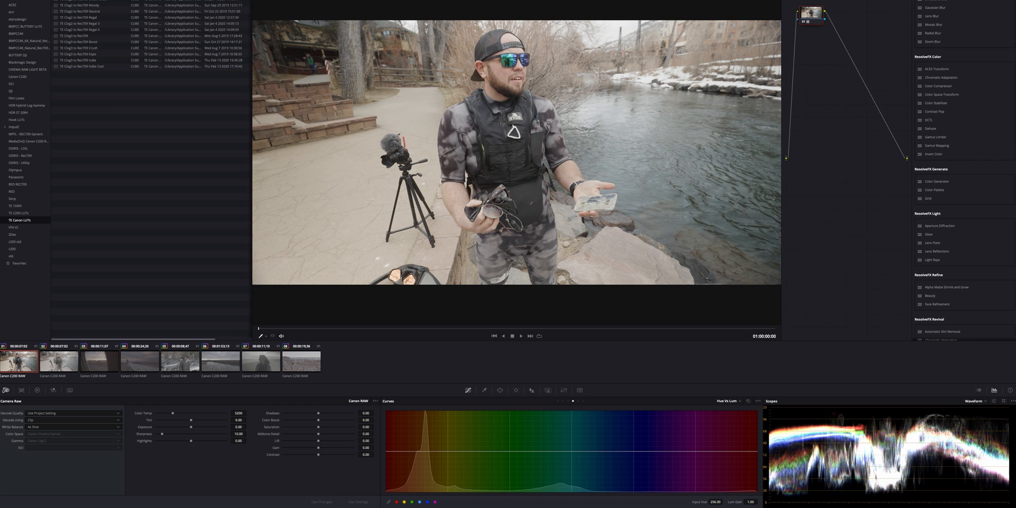
key(super+z)
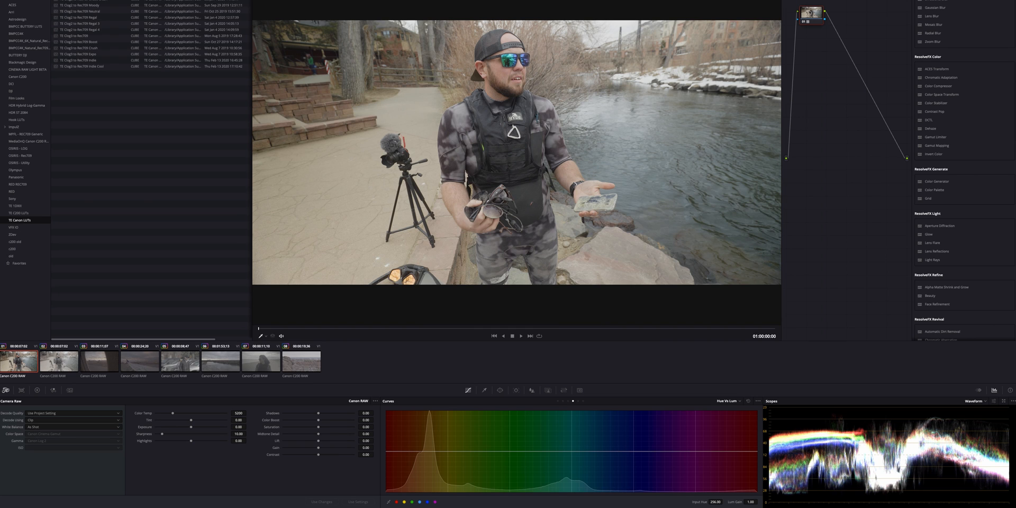
drag(808, 10, 830, 11)
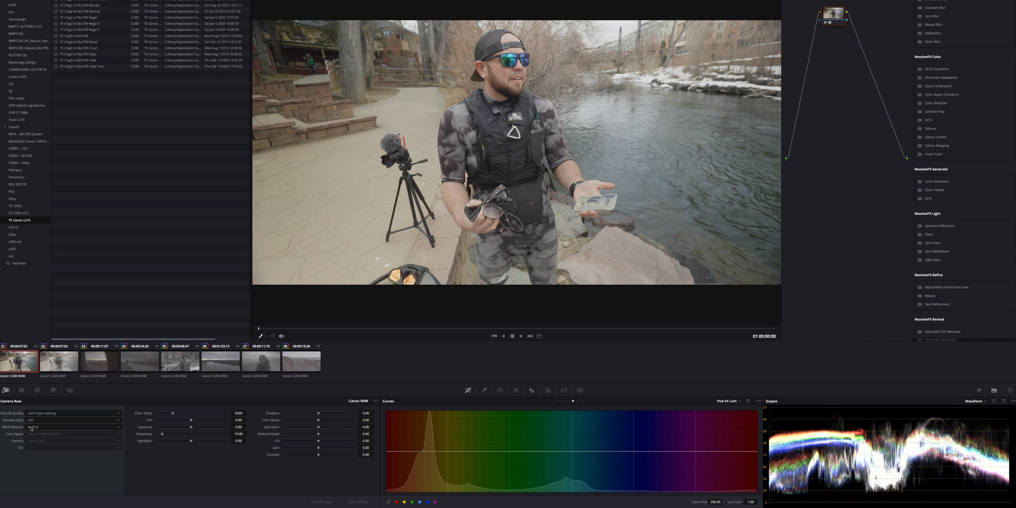
Set clip 02's Camera Raw decode quality to Full Res - Canon and its decoding to use Clip
click(57, 364)
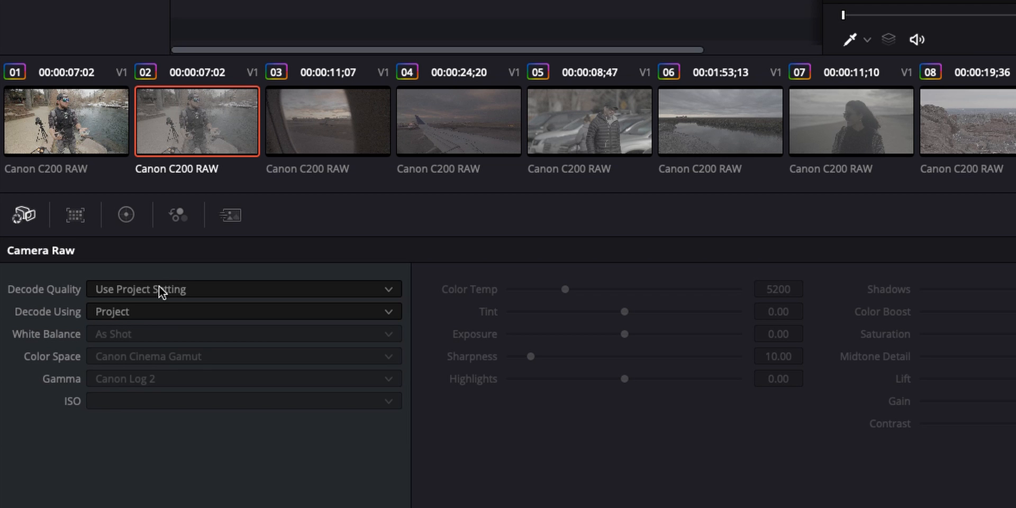
click(159, 289)
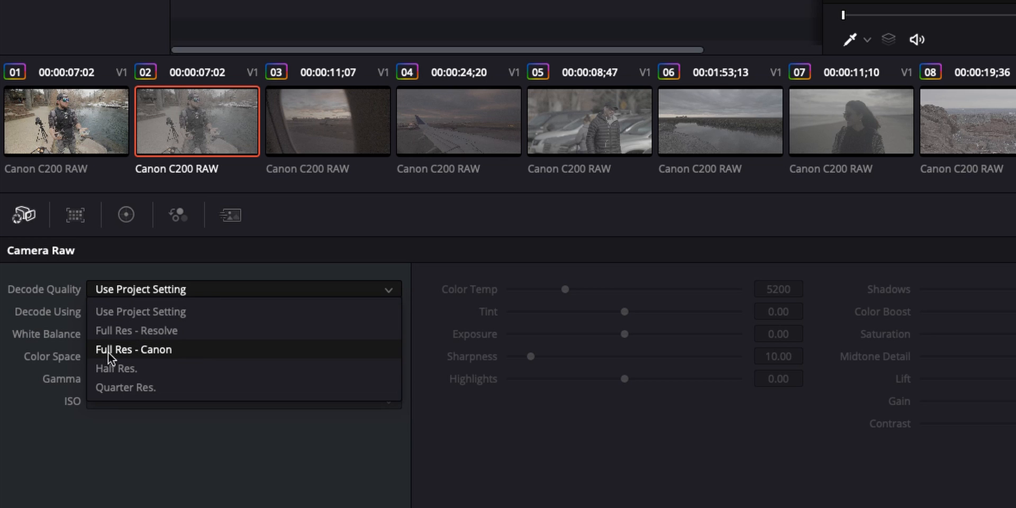
click(148, 350)
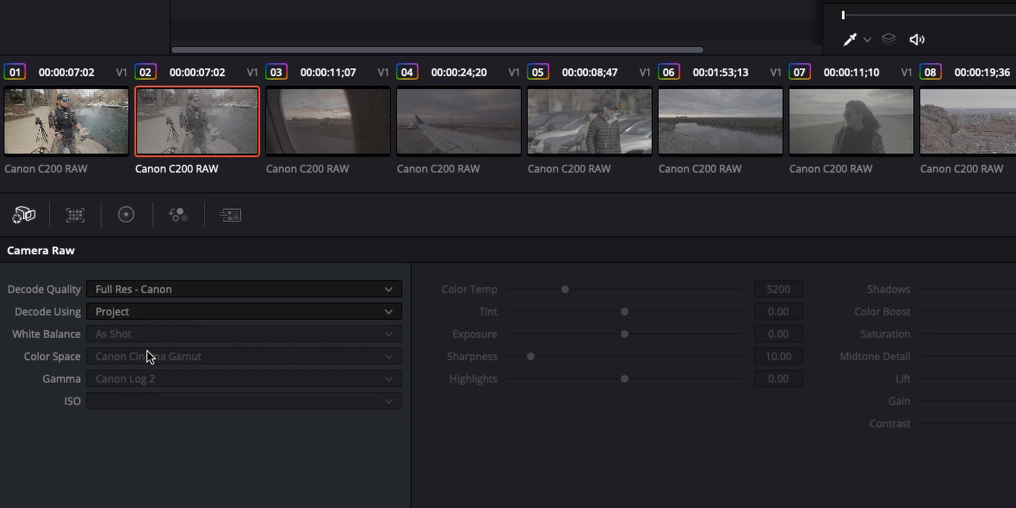
click(127, 314)
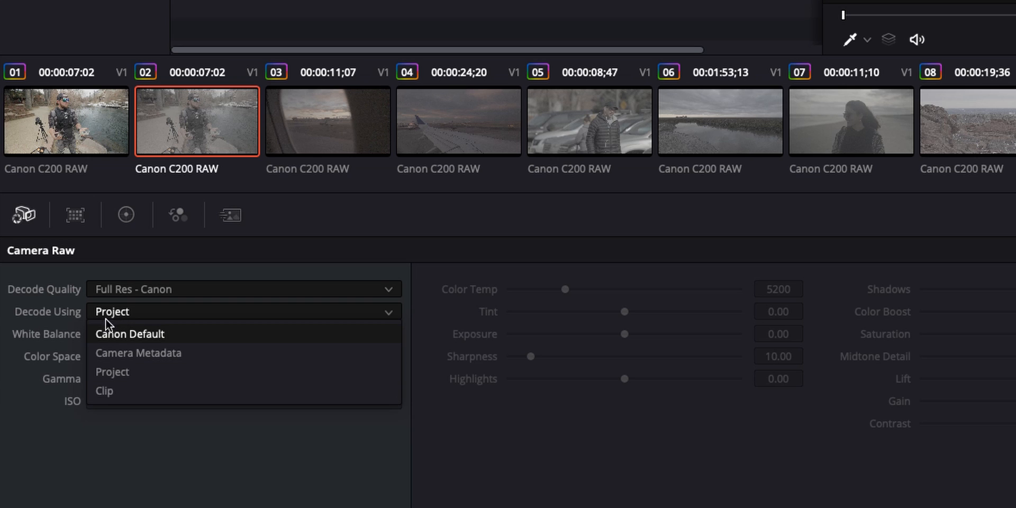
click(115, 384)
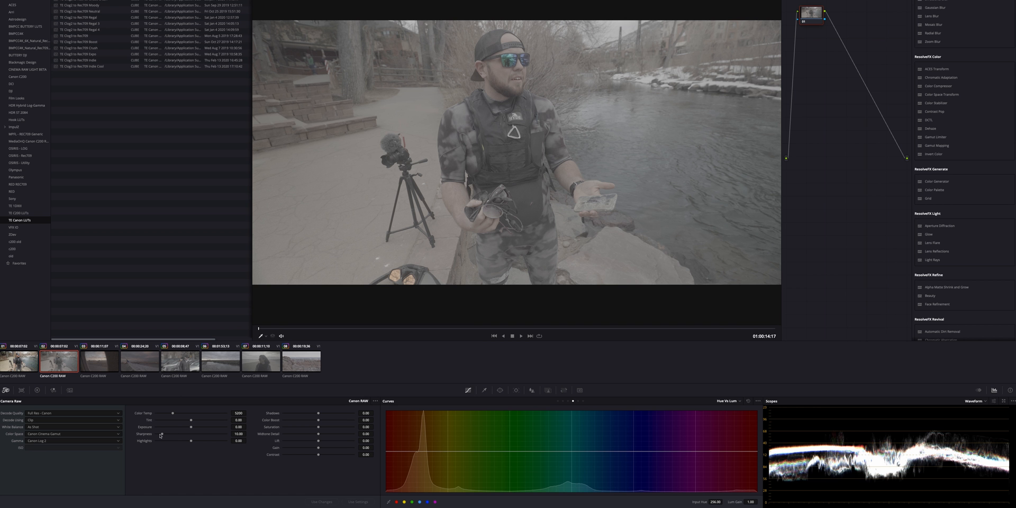
Set clip 02's color space to Rec.709 and gamma to Canon Log 3, and apply the TE Clog3 to Rec709 LUT
click(31, 435)
click(37, 441)
click(37, 441)
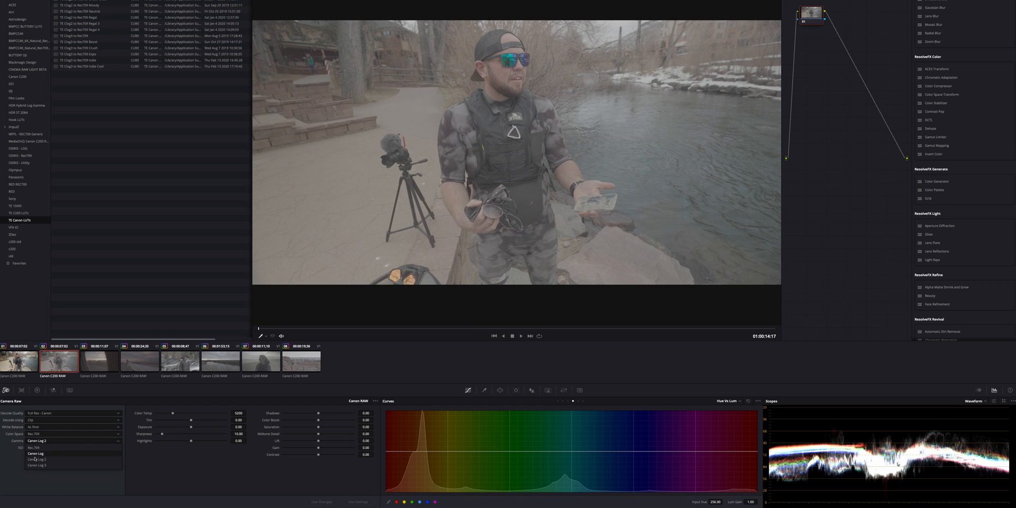
click(33, 465)
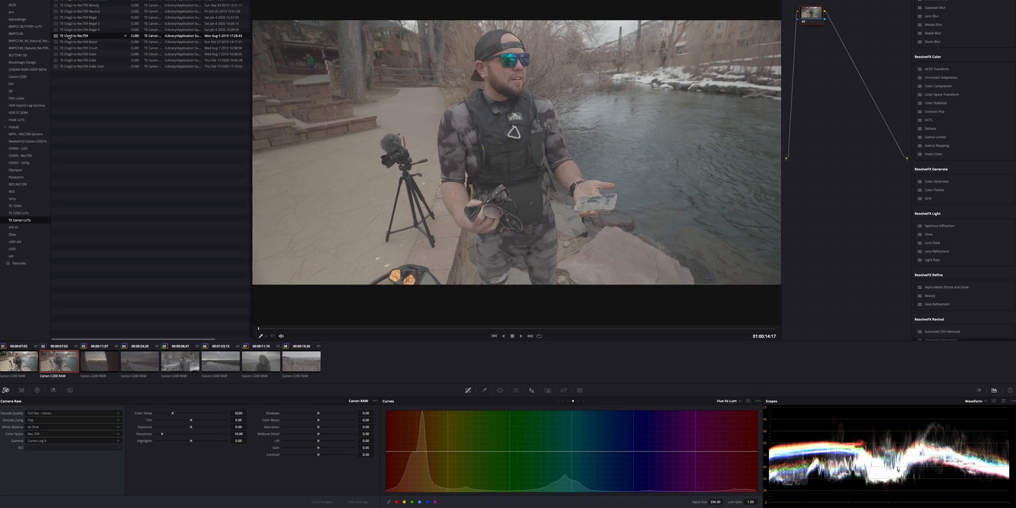
double_click(69, 36)
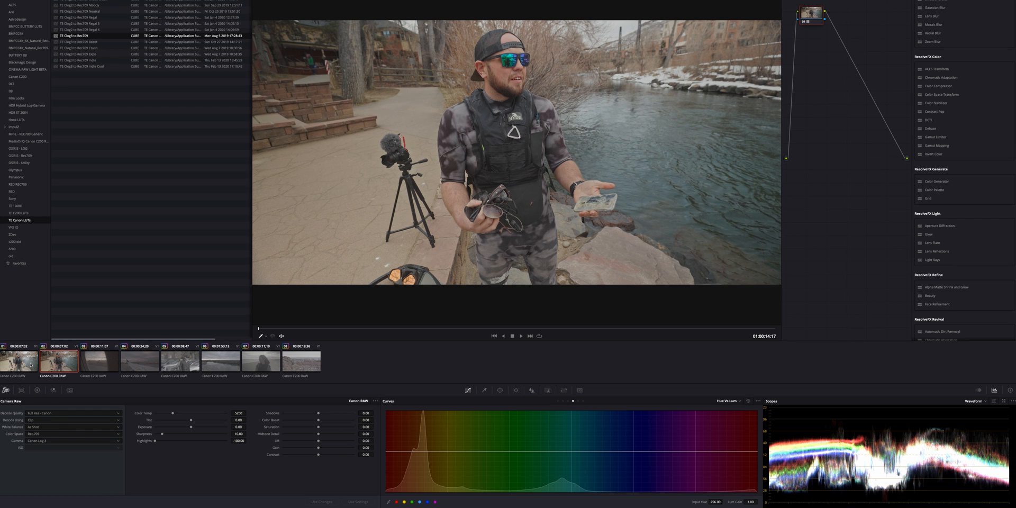
Set clip 03's Camera Raw decode quality to Full Res - Canon and its decoding to use Clip
click(106, 366)
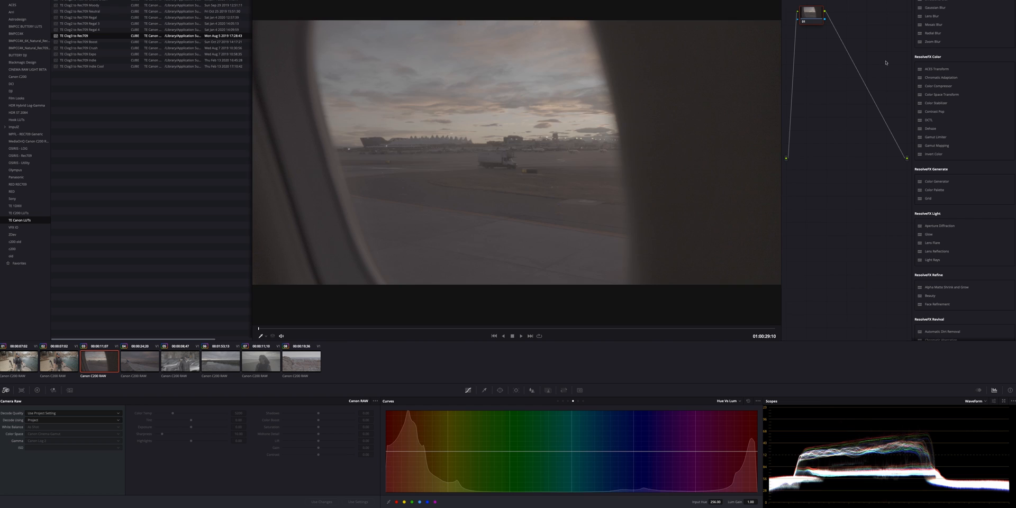
click(43, 413)
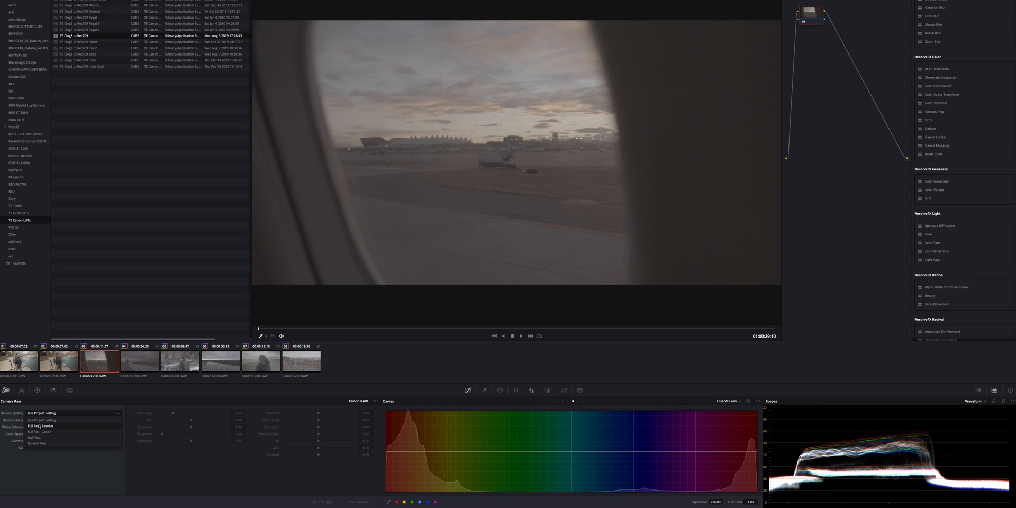
click(42, 432)
click(41, 420)
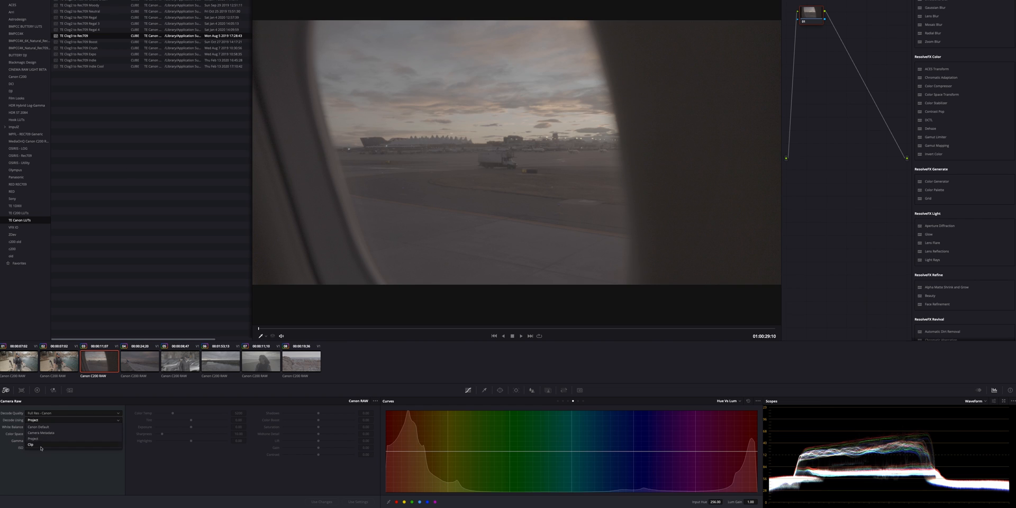
click(41, 444)
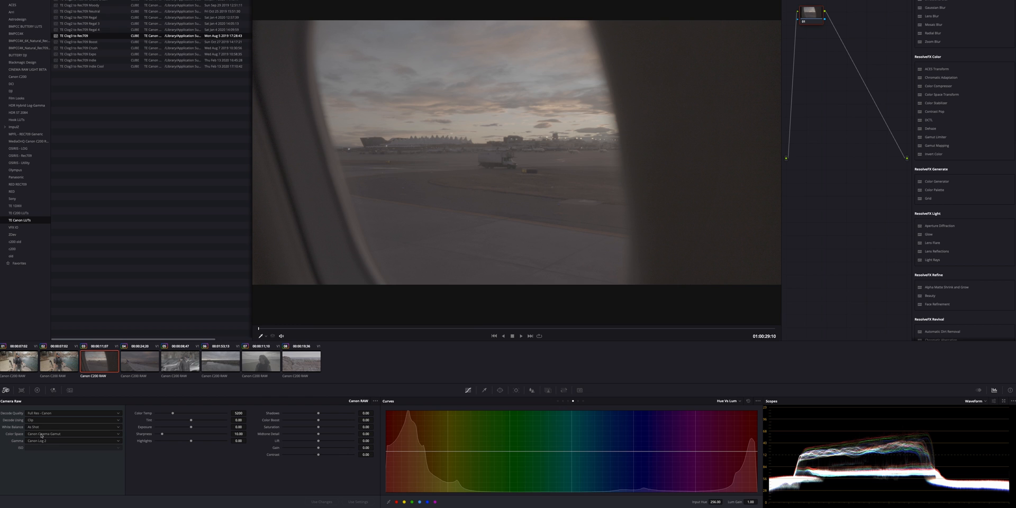
Set the airplane window clip's color space to Rec.709 and its gamma to Canon Log 3
click(42, 434)
click(41, 442)
click(41, 442)
click(41, 464)
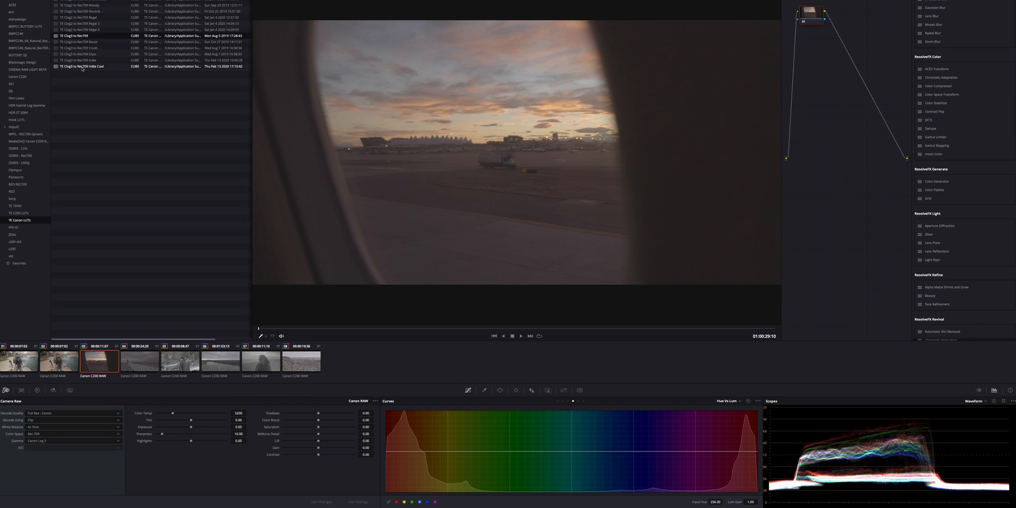
Try the TE Clog3 to Rec709 Indie, Indie Cool and Expo LUTs on the airplane window clip
double_click(81, 61)
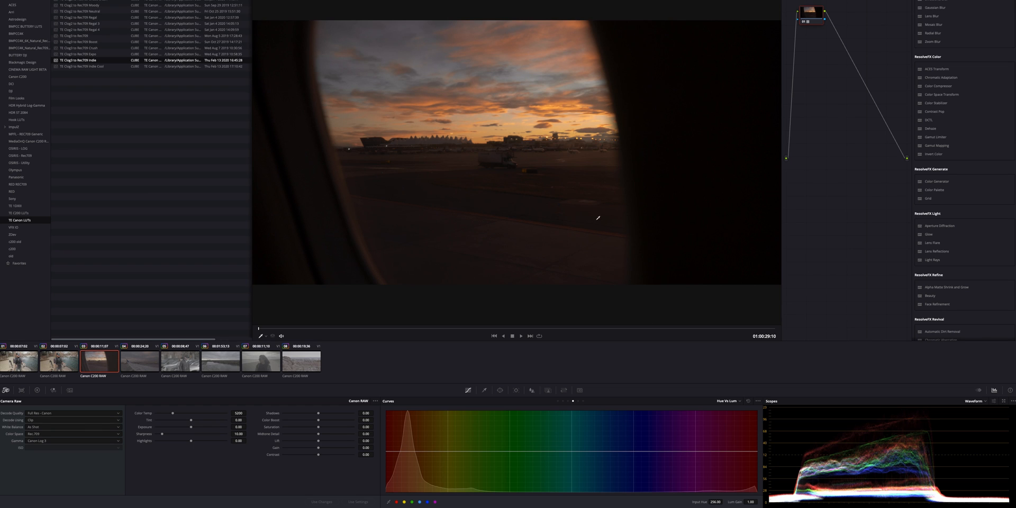
click(105, 67)
double_click(105, 68)
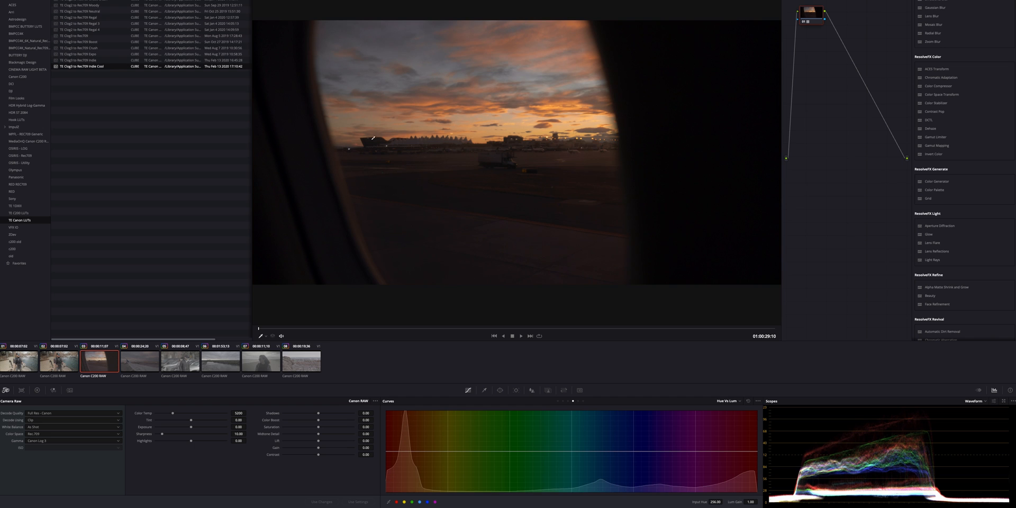
double_click(91, 54)
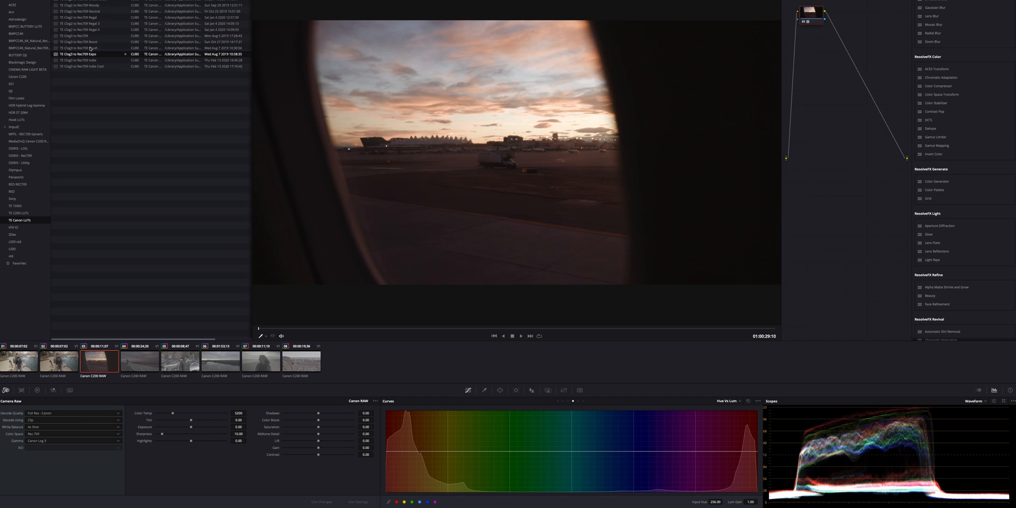
Apply the base TE Clog3 to Rec709 LUT to the airplane window clip and lower its raw highlights to -100
double_click(89, 36)
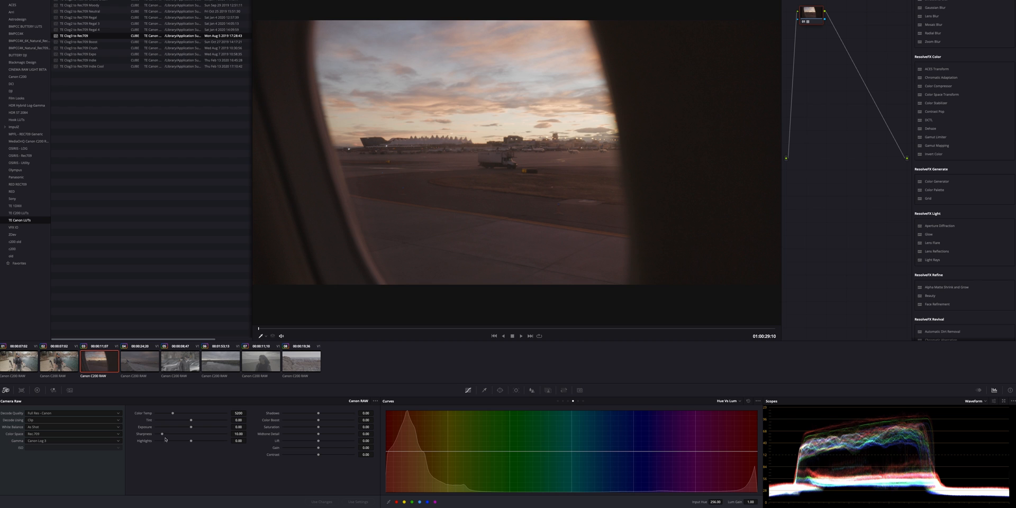
drag(176, 442, 150, 442)
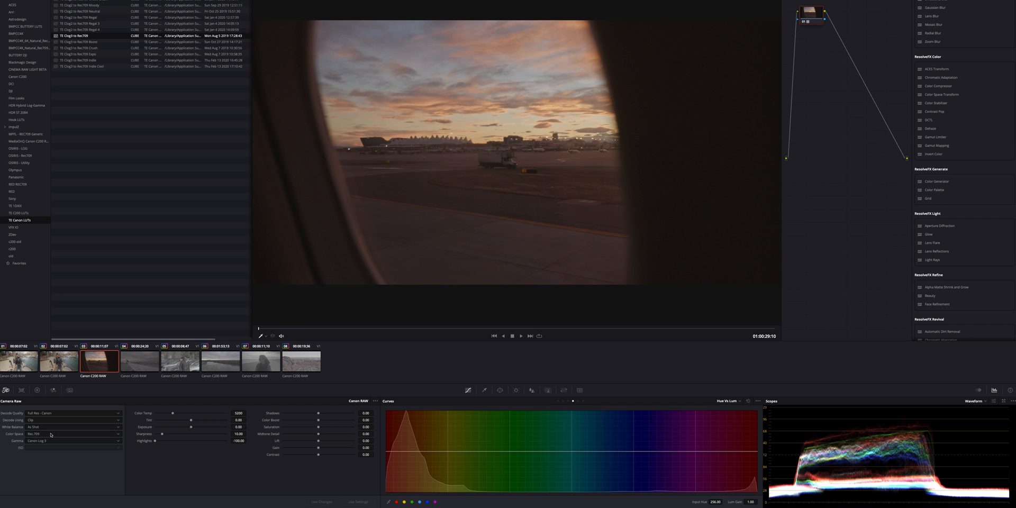
Apply the TE Clog3 to Rec709 Neutral LUT to clip 04 and set its raw decoding to use Clip
click(142, 367)
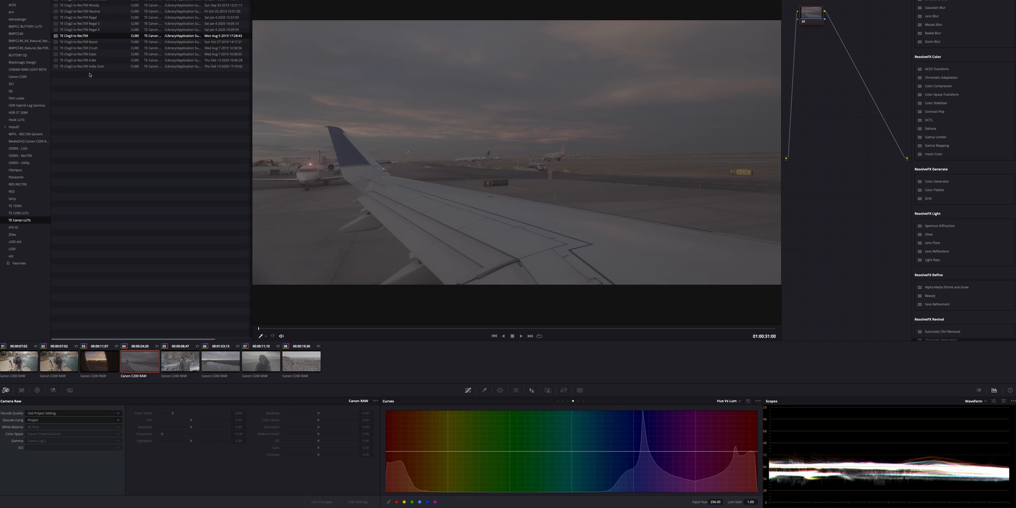
double_click(90, 11)
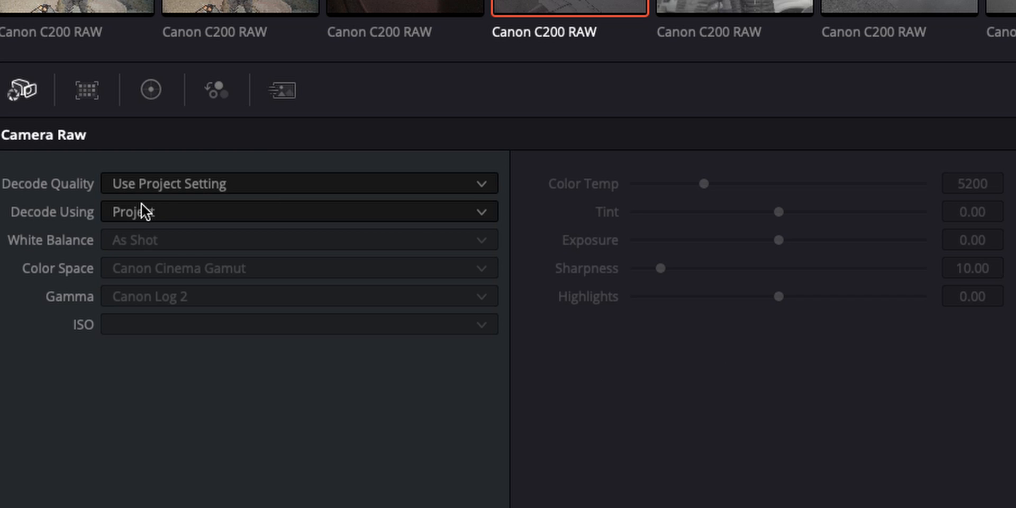
click(34, 419)
click(36, 445)
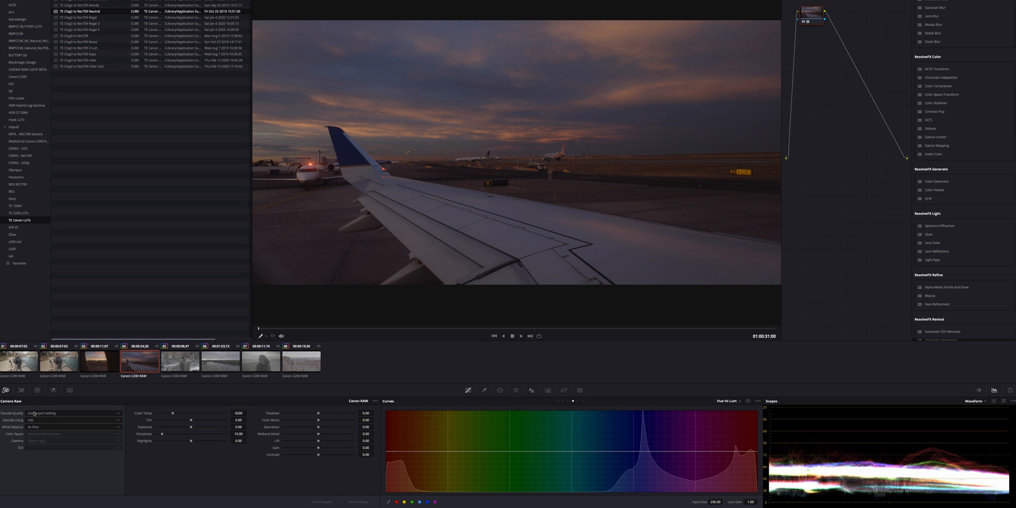
Clear the Neutral LUT from the airplane wing clip's node
click(34, 414)
right_click(840, 134)
click(874, 139)
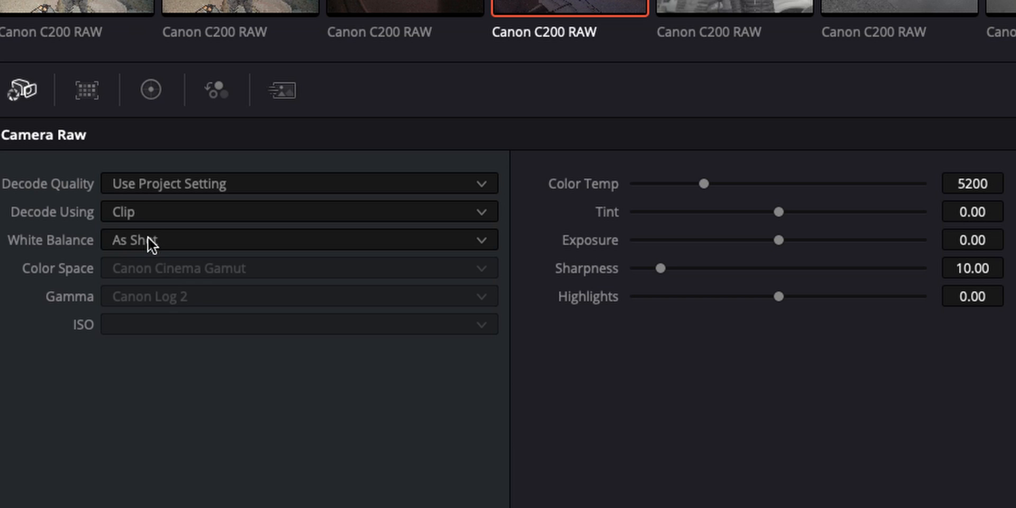
Set the airplane wing clip's decode quality to Full Res - Canon and its decoding to Clip
click(148, 236)
click(151, 188)
click(150, 189)
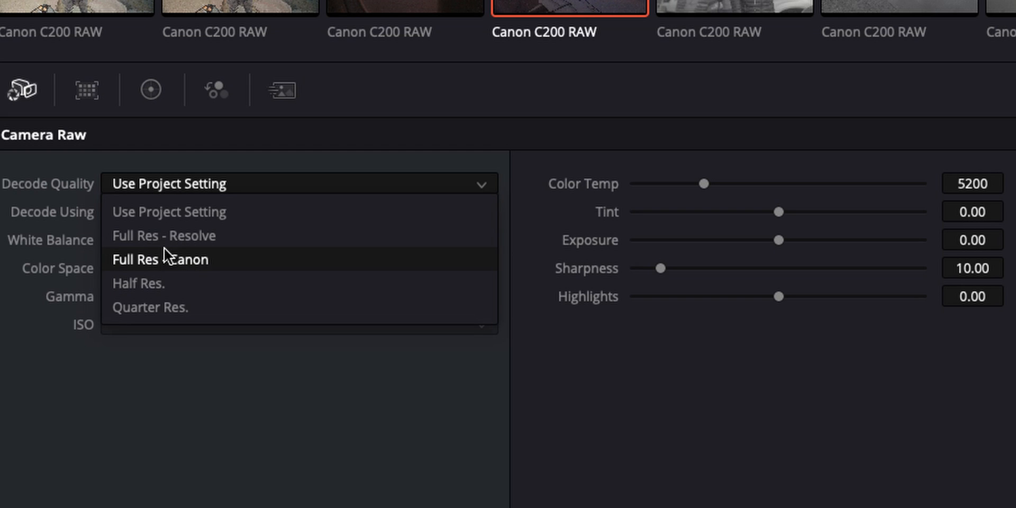
click(167, 258)
click(157, 213)
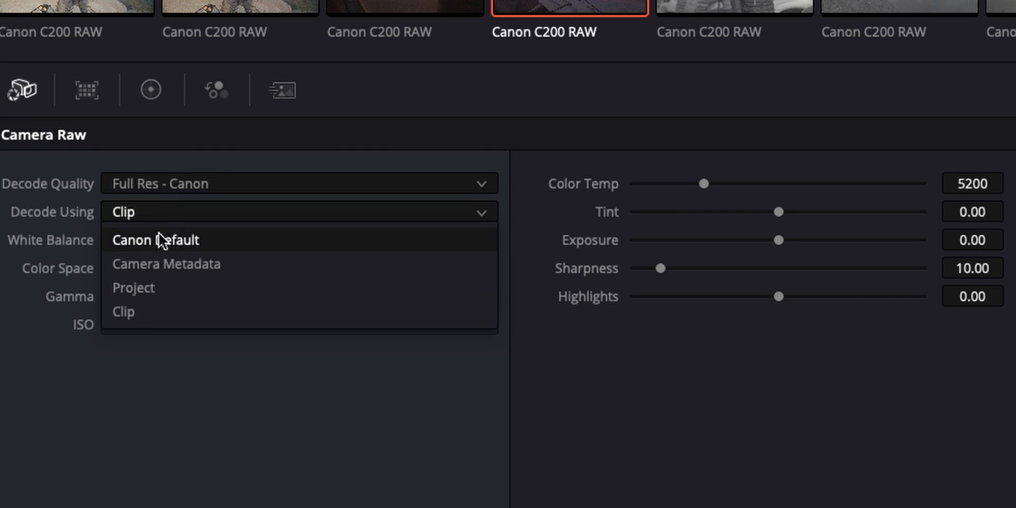
click(124, 313)
Set clip 04's gamma to Canon Log 3 and color space to Rec.709, and apply the TE Clog3 to Rec709 LUT
click(132, 290)
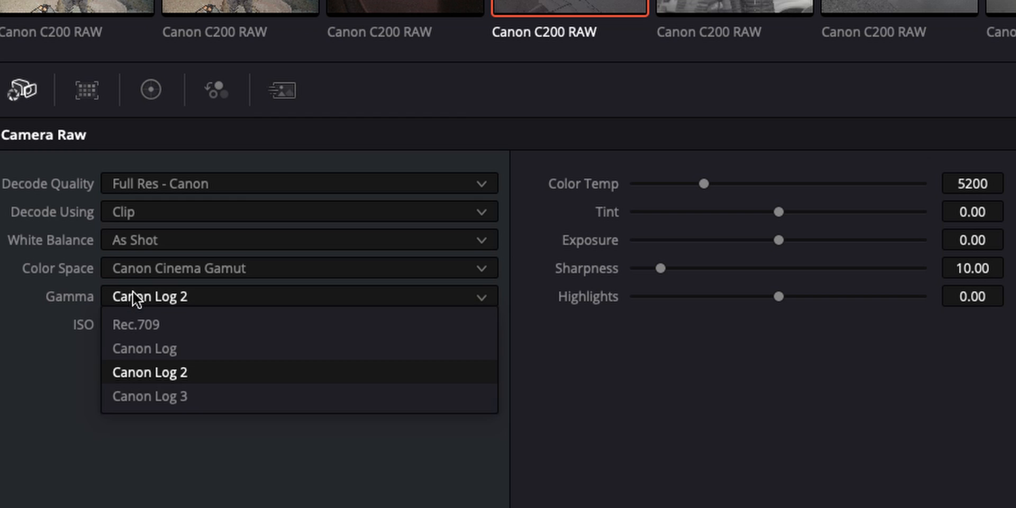
click(133, 388)
click(138, 259)
click(138, 294)
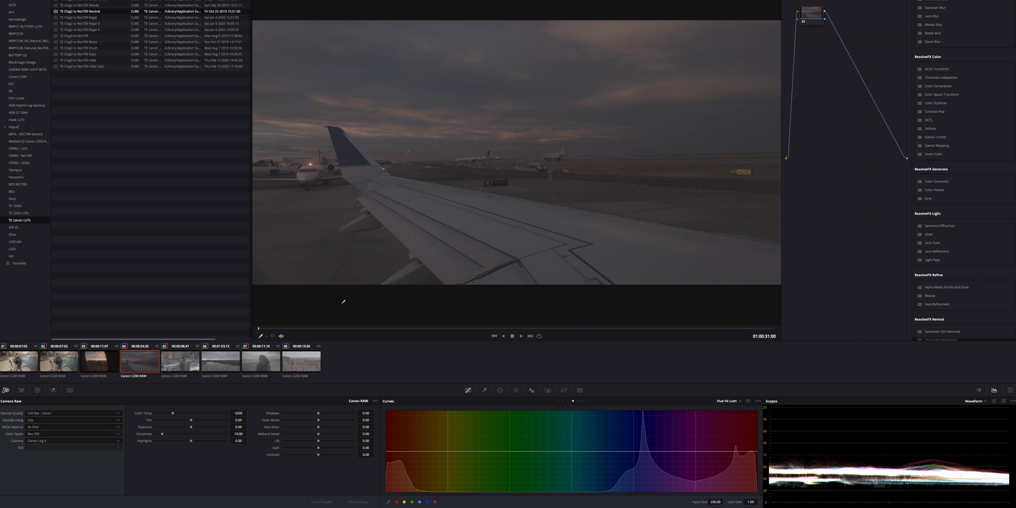
double_click(78, 36)
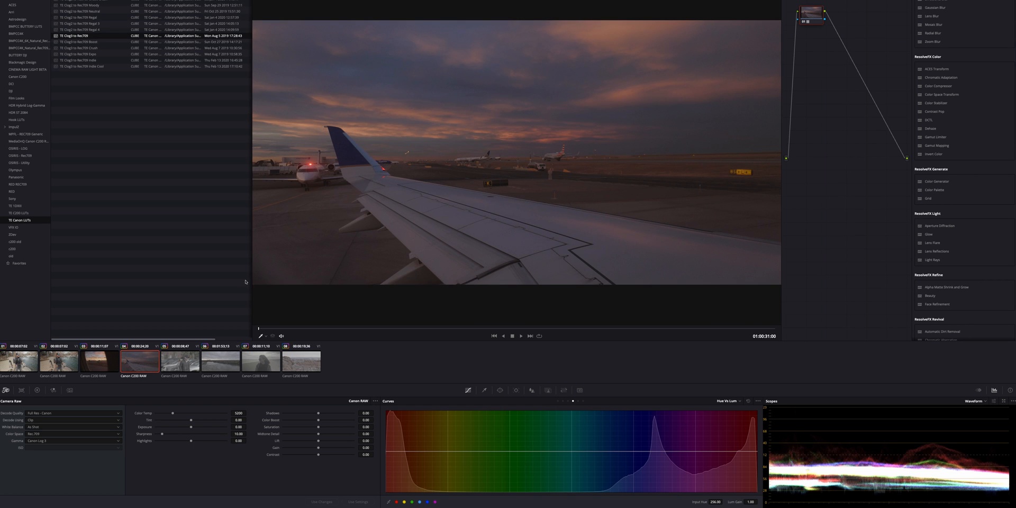